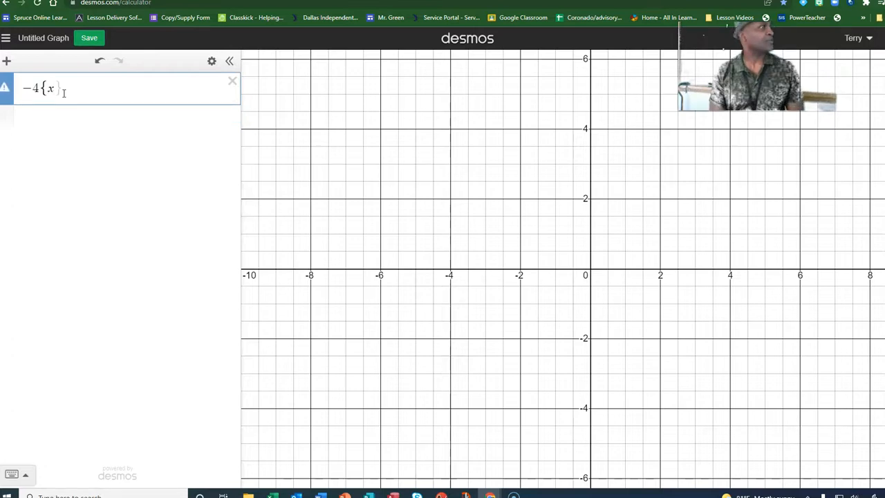
# Complete the first piece of the piecewise function as -4 restricted to x ≤ -2.
pyautogui.write('<')
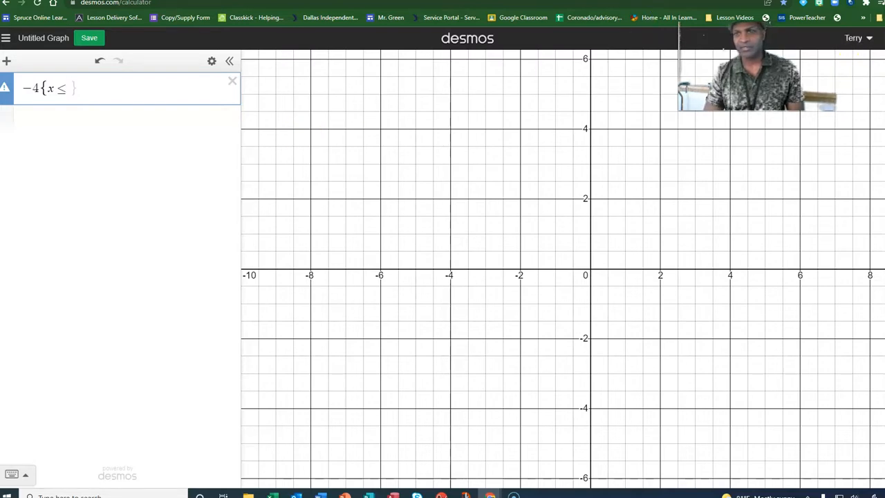
pyautogui.click(870, 61)
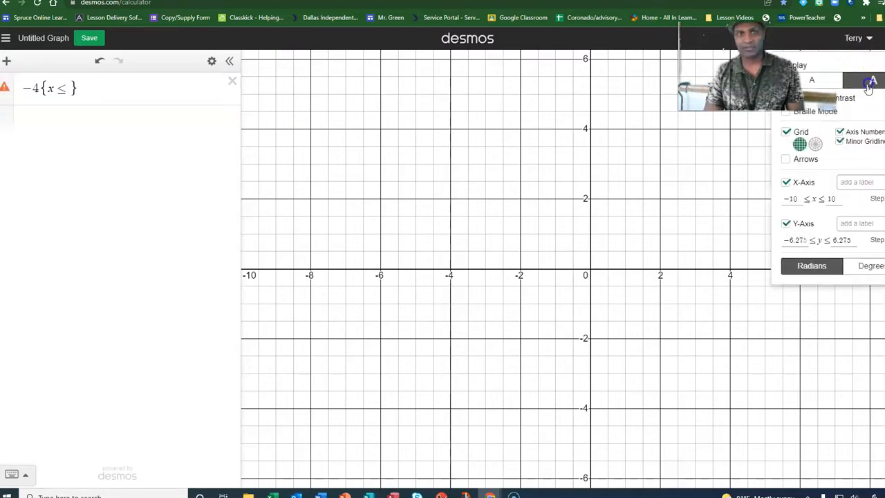
pyautogui.click(91, 90)
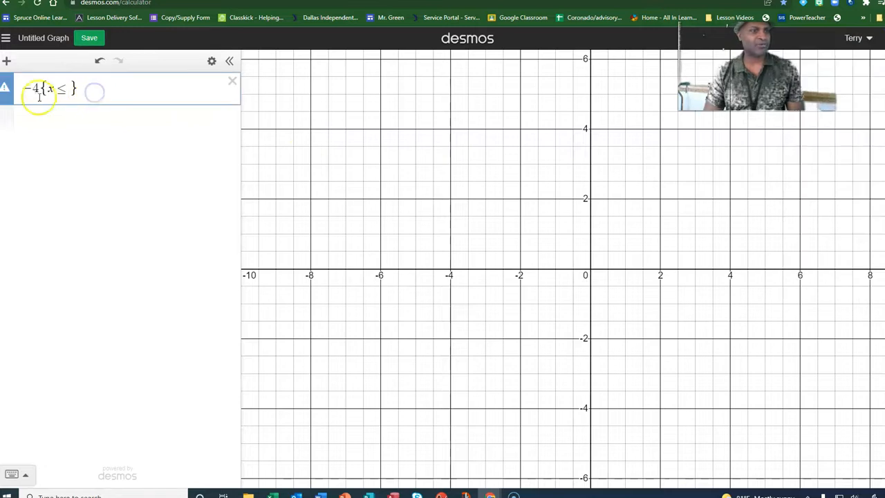
pyautogui.click(68, 88)
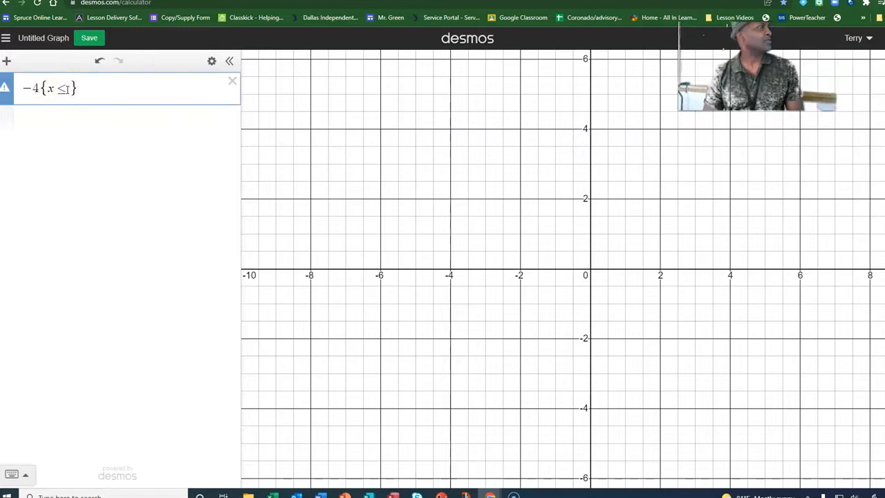
pyautogui.write('-2')
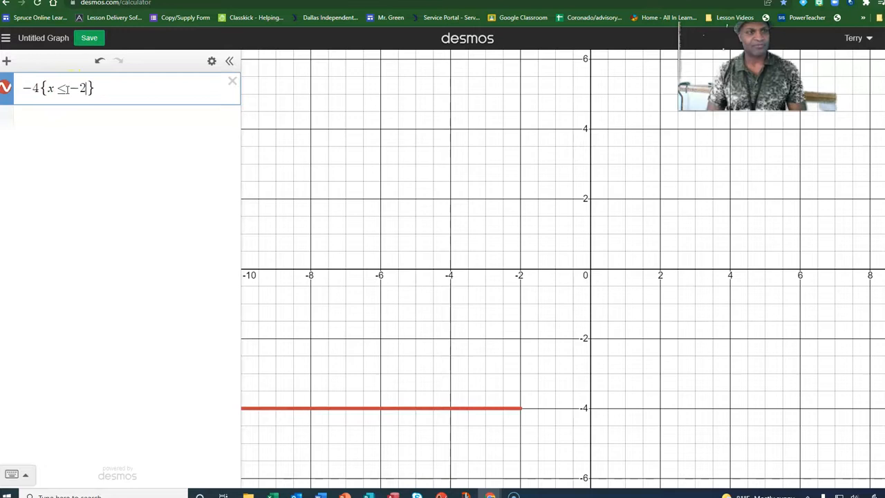
pyautogui.moveTo(497, 292); pyautogui.dragTo(591, 198)
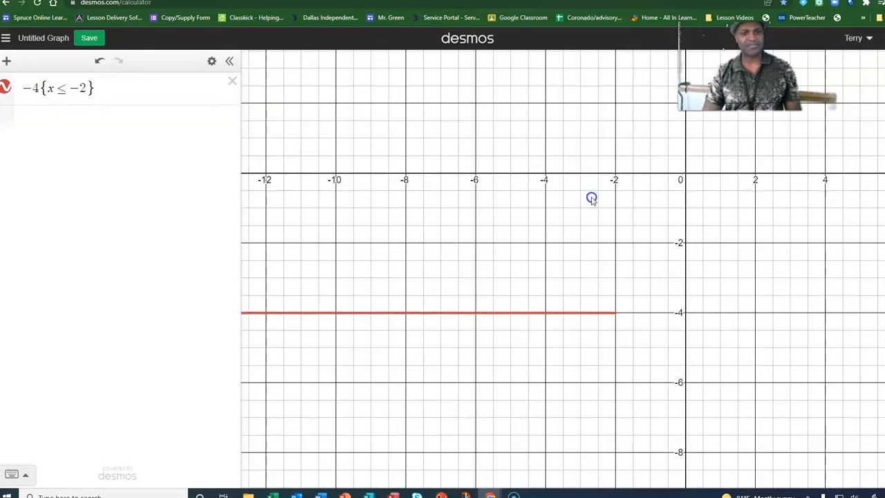
# Add the second piece x-2 restricted to the domain -2 < x < 2.
pyautogui.click(35, 117)
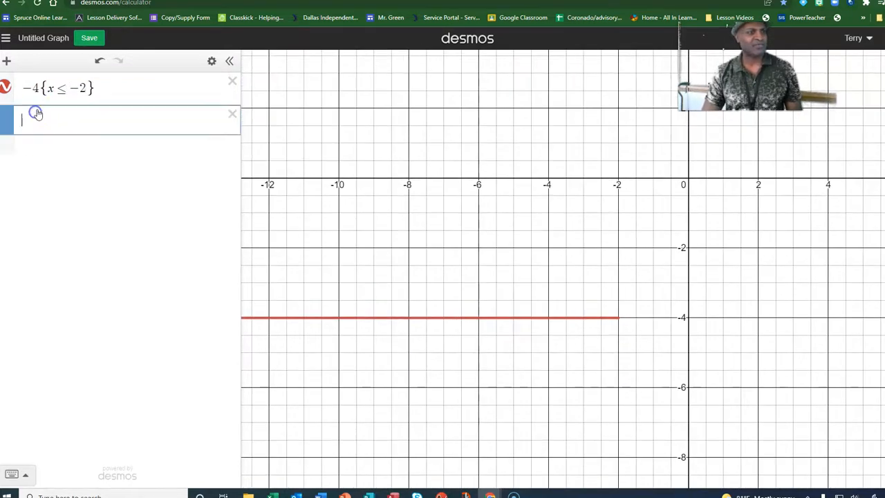
pyautogui.write('x<')
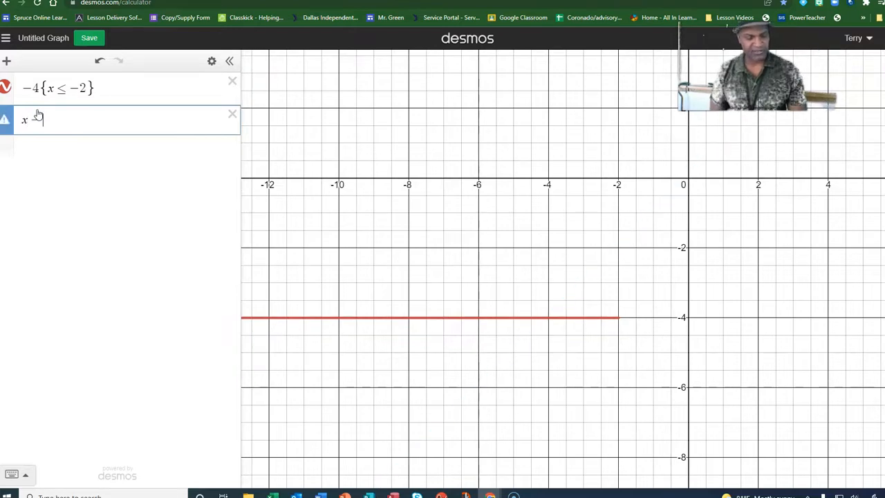
pyautogui.write('2{')
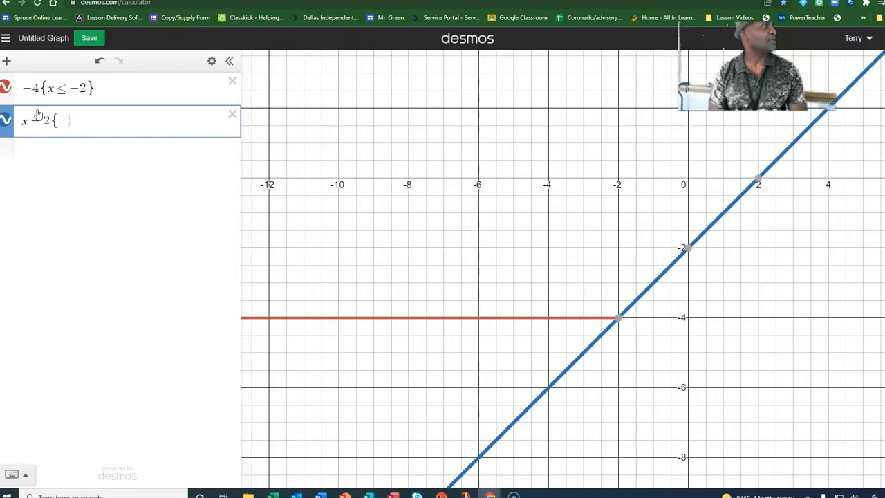
pyautogui.write('-')
pyautogui.write('2')
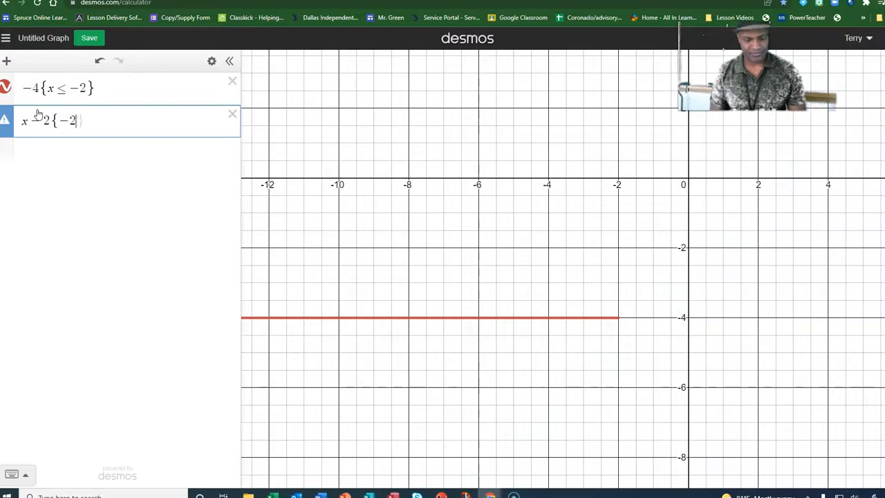
pyautogui.write('<')
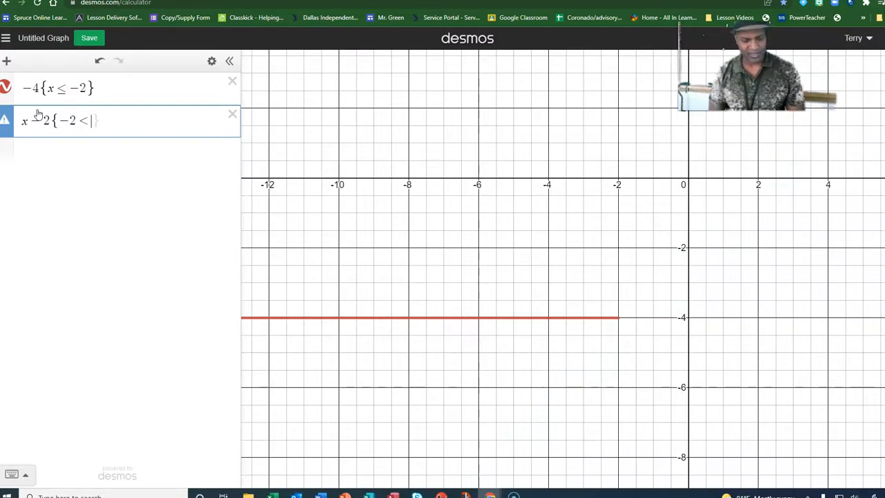
pyautogui.write('x')
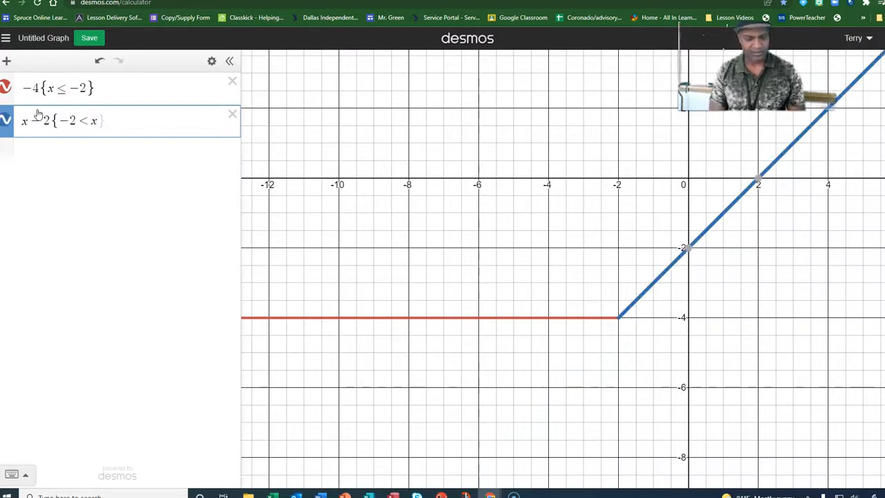
pyautogui.write('<2')
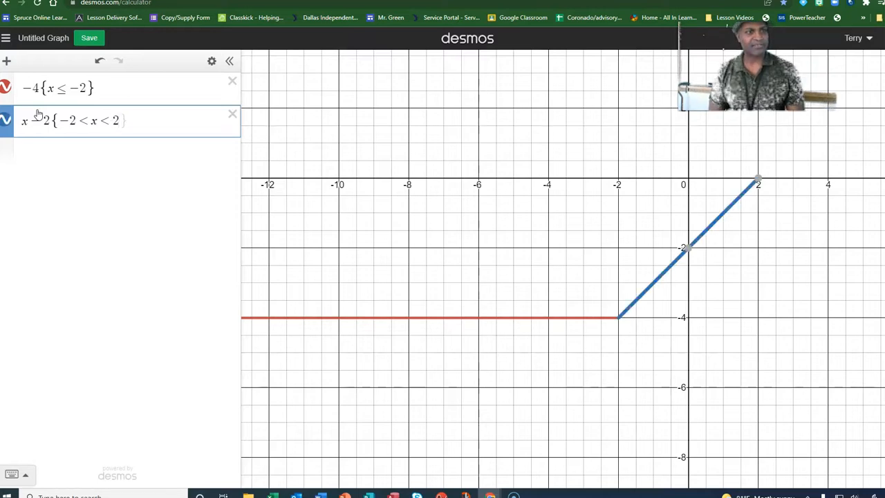
# Add the third piece -2x+4 restricted to the domain x ≥ 2.
pyautogui.click(79, 152)
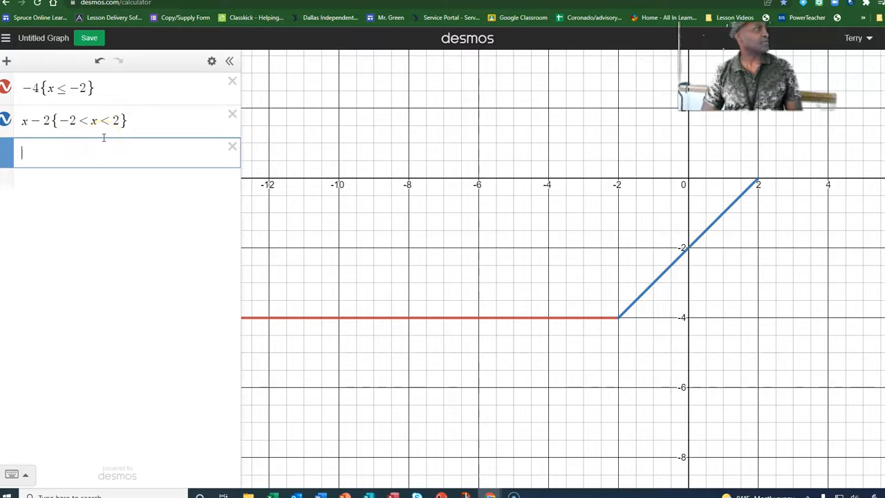
pyautogui.write('-2')
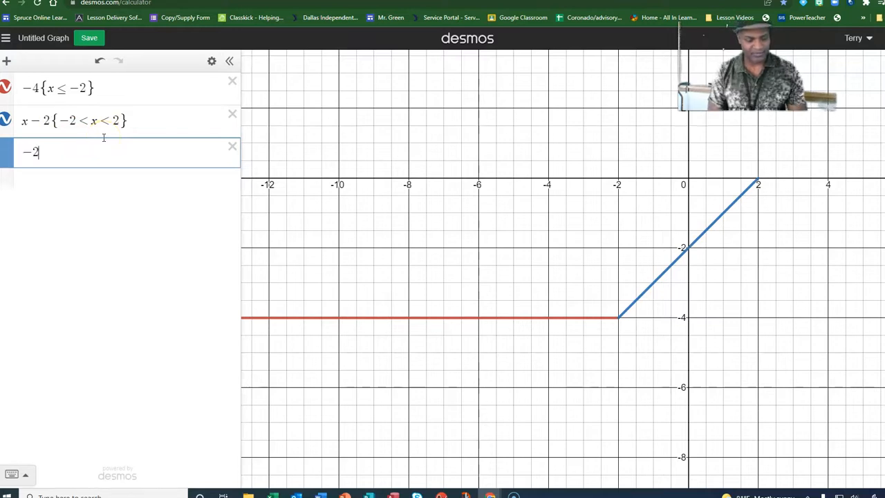
pyautogui.write('x+4')
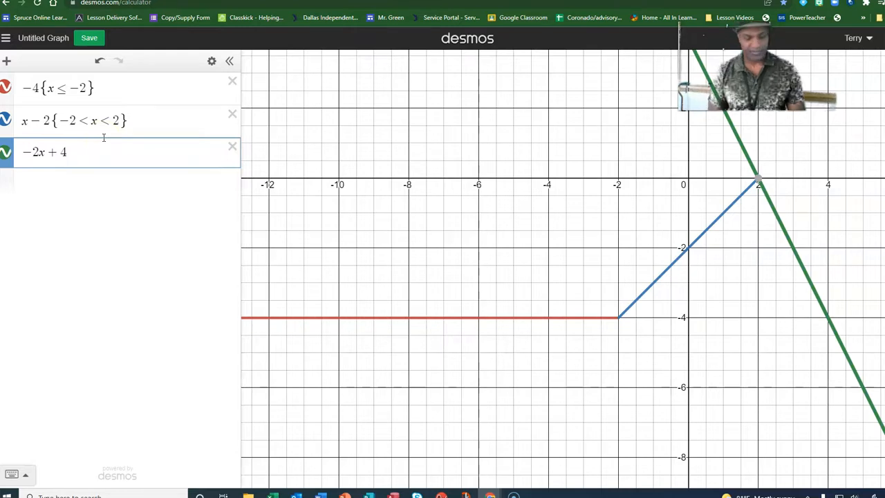
pyautogui.write('{')
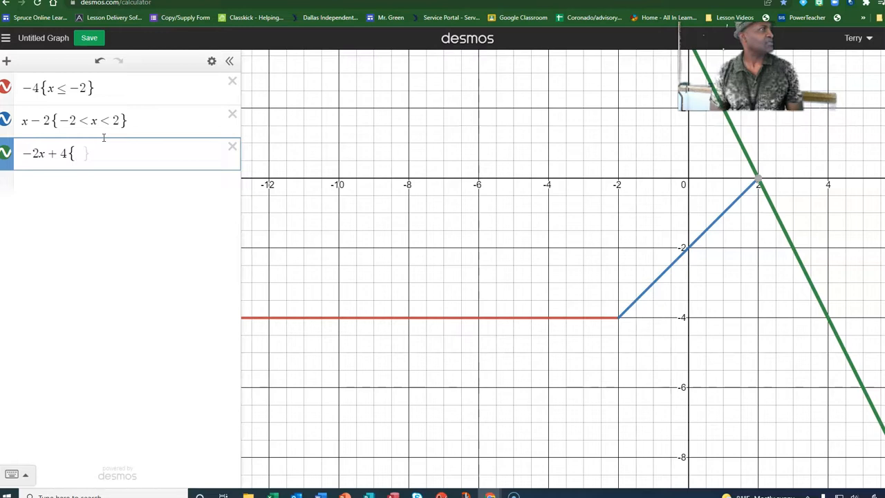
pyautogui.write('x')
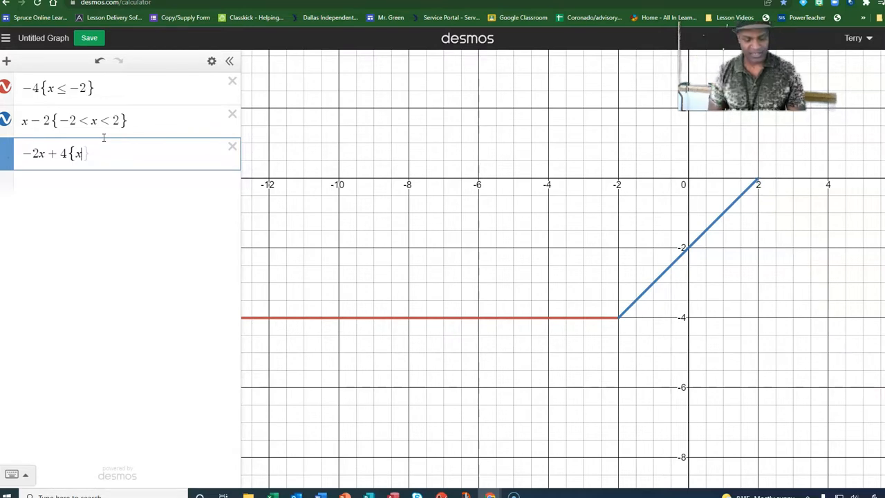
pyautogui.write('>')
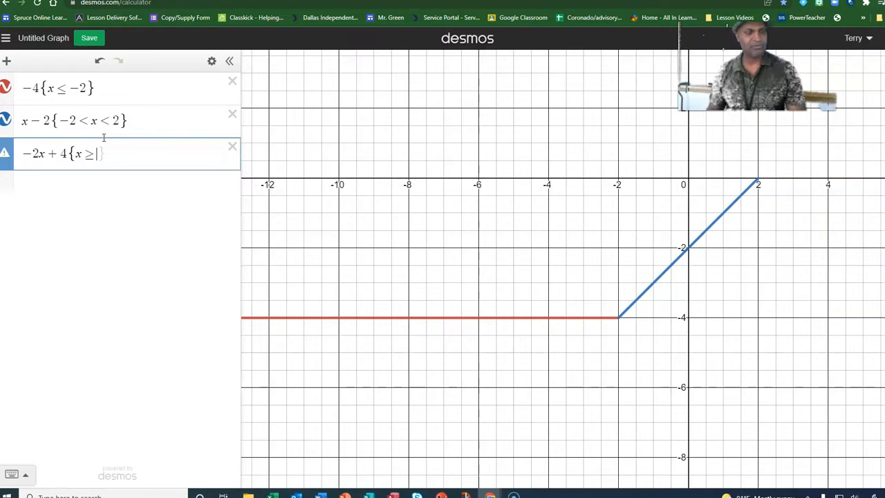
pyautogui.write('2')
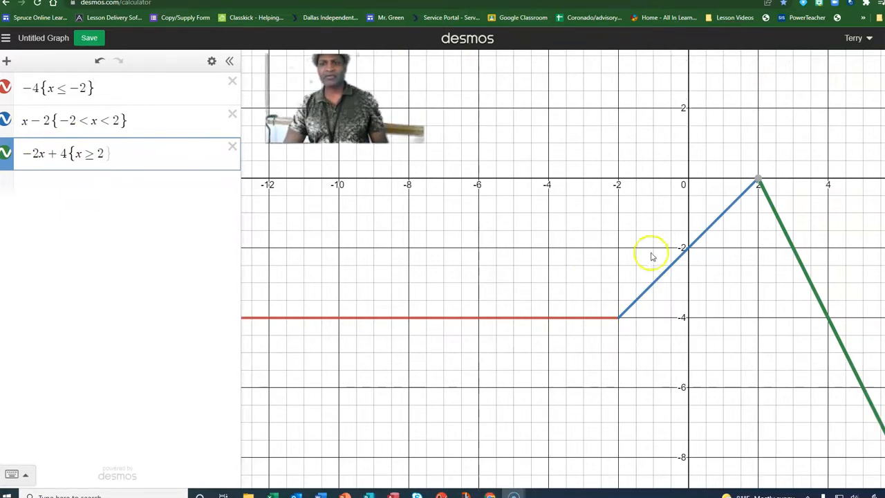
# Add the vertical line x = -3.
pyautogui.click(53, 191)
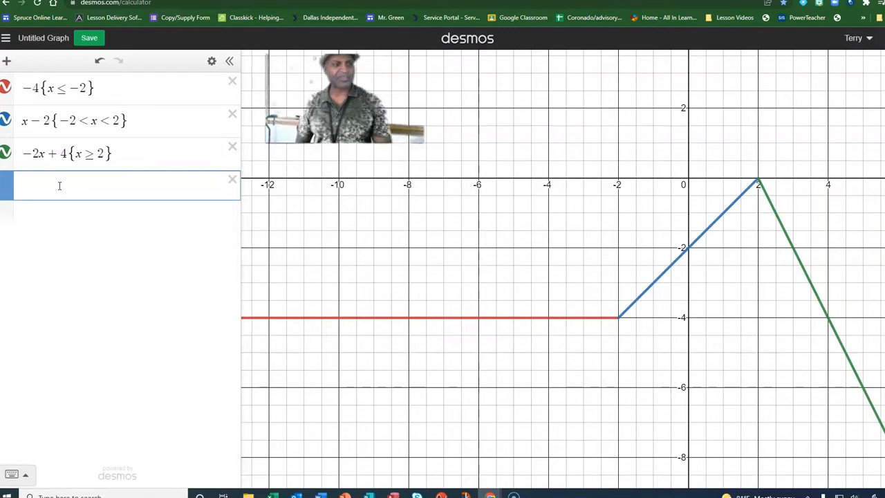
pyautogui.write('x=')
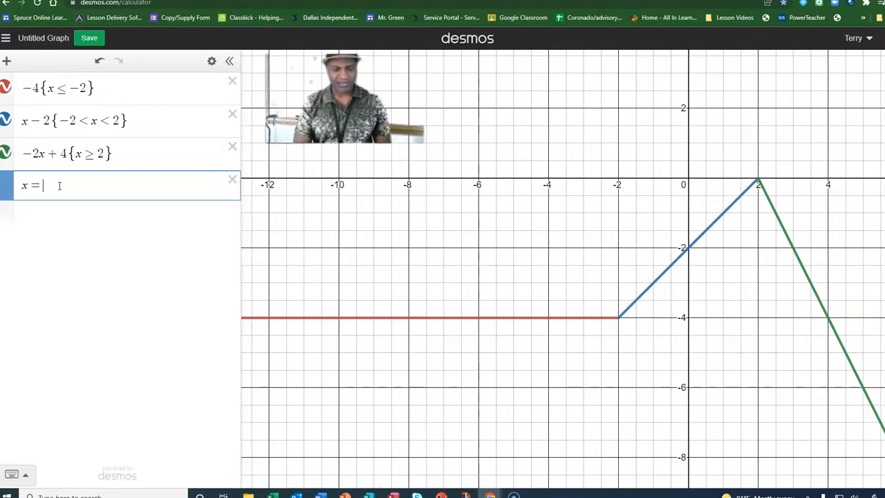
pyautogui.write('-3')
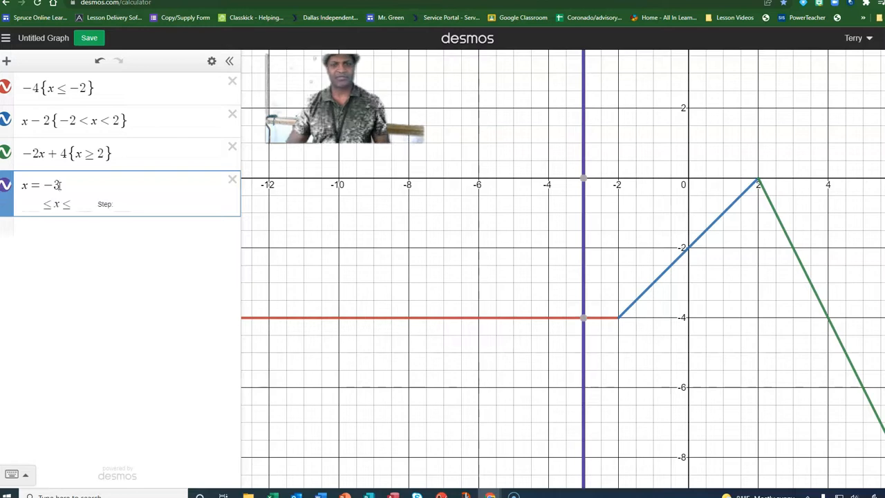
# Mark the intersection point (-3,-4) with the label f(-3)=-4 and set its label size to 2.
pyautogui.click(583, 320)
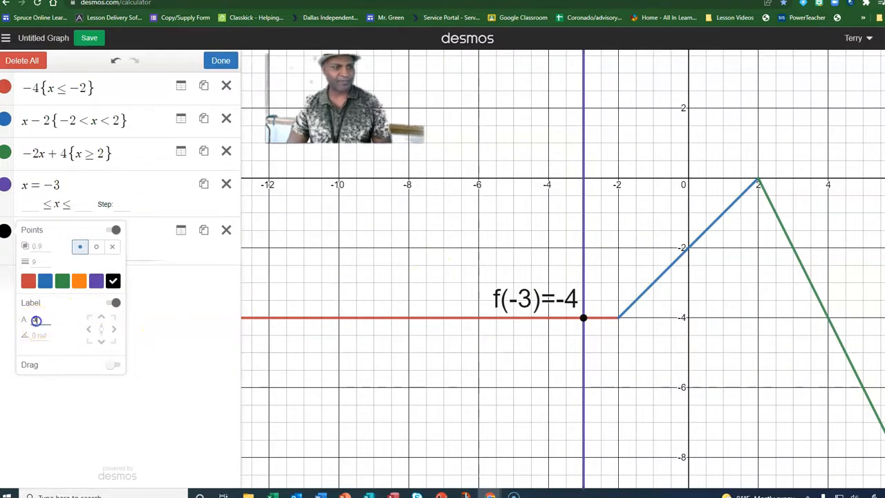
pyautogui.doubleClick(33, 320)
pyautogui.write('2')
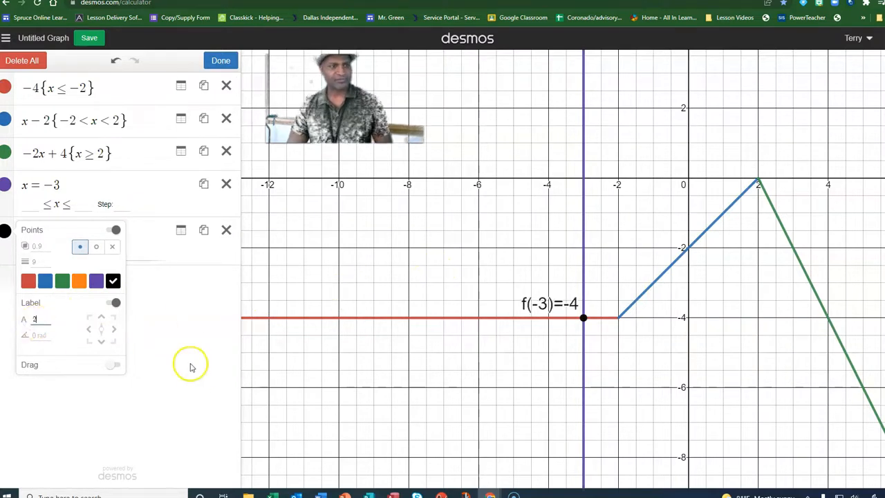
pyautogui.click(182, 335)
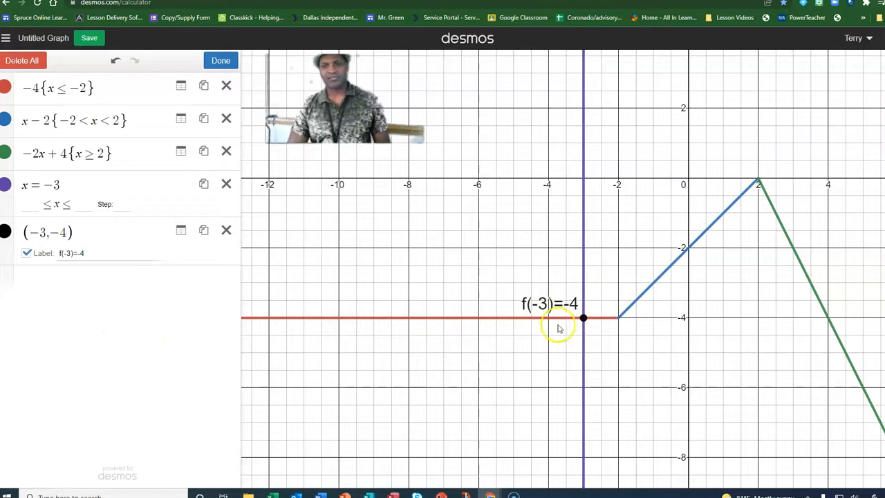
pyautogui.click(584, 318)
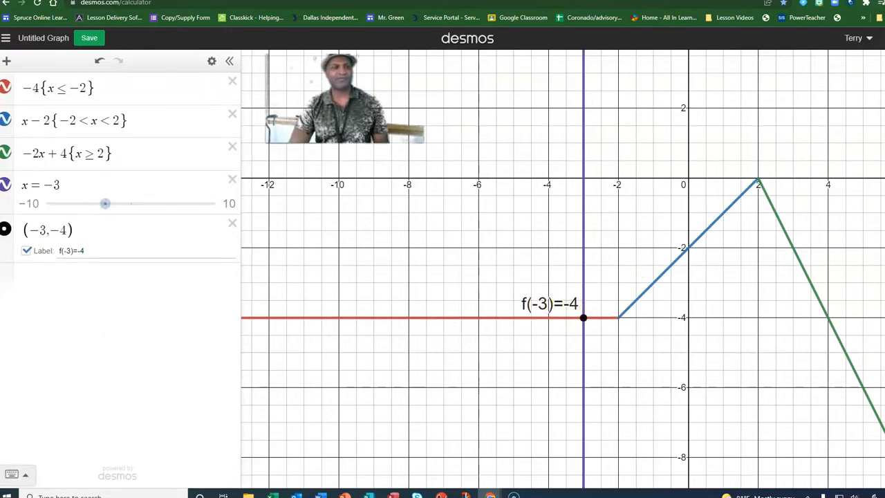
# Slide the vertical line to x = 1 and inspect where it crosses the middle piece.
pyautogui.click(47, 277)
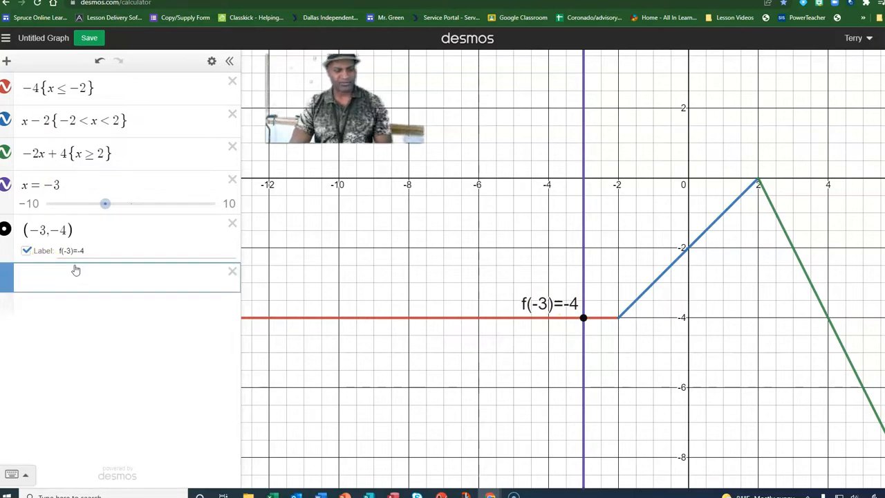
pyautogui.moveTo(105, 204); pyautogui.dragTo(142, 211)
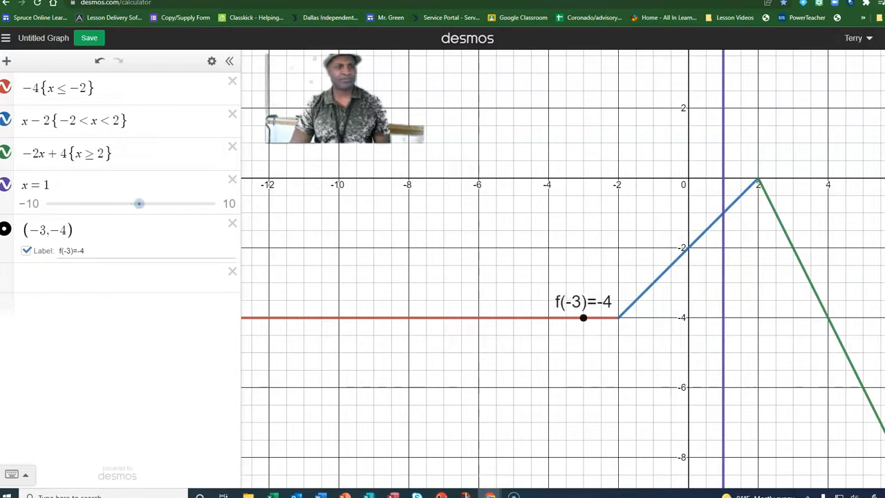
pyautogui.click(31, 276)
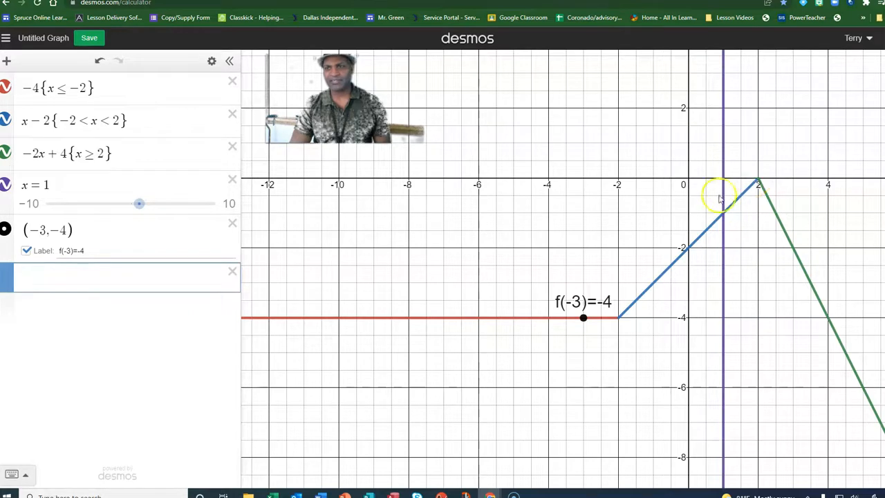
pyautogui.click(722, 218)
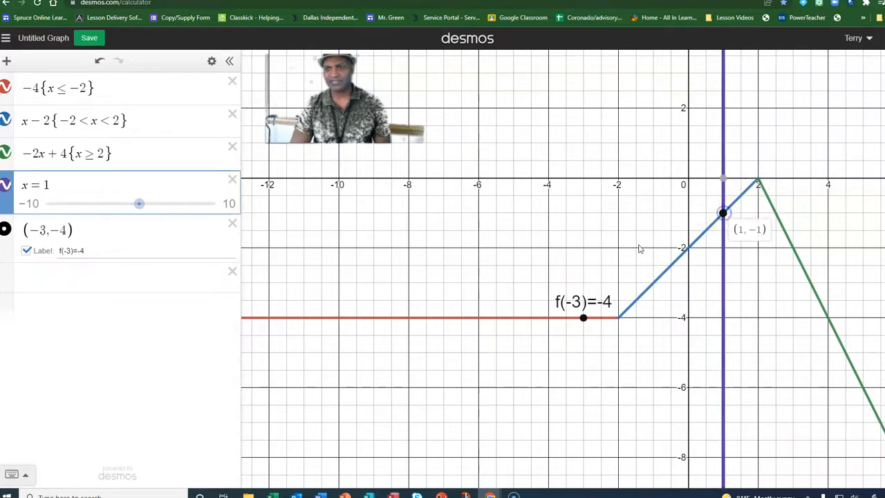
# Add the point (1,-1) as a new expression.
pyautogui.click(65, 277)
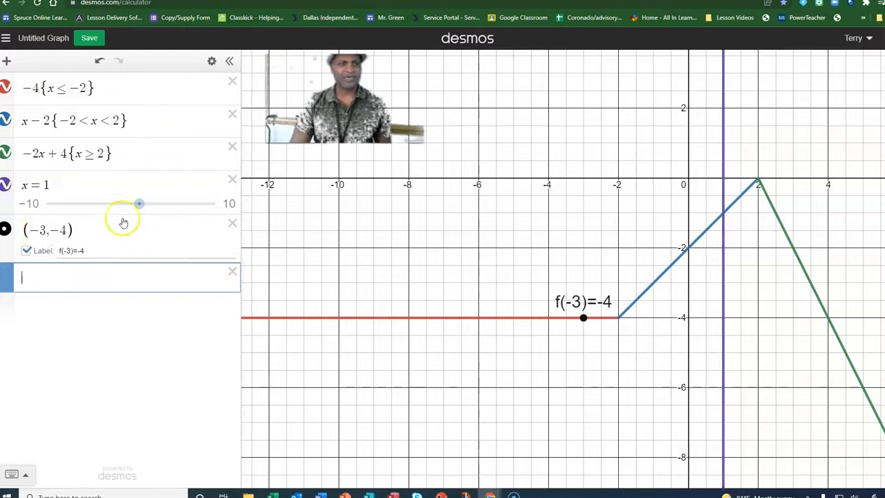
pyautogui.write('(1,-1')
pyautogui.click(87, 281)
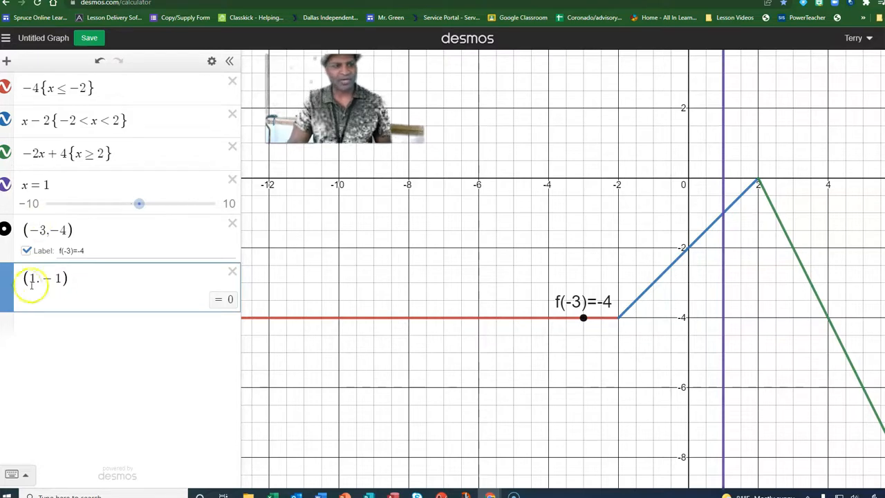
pyautogui.press('Return')
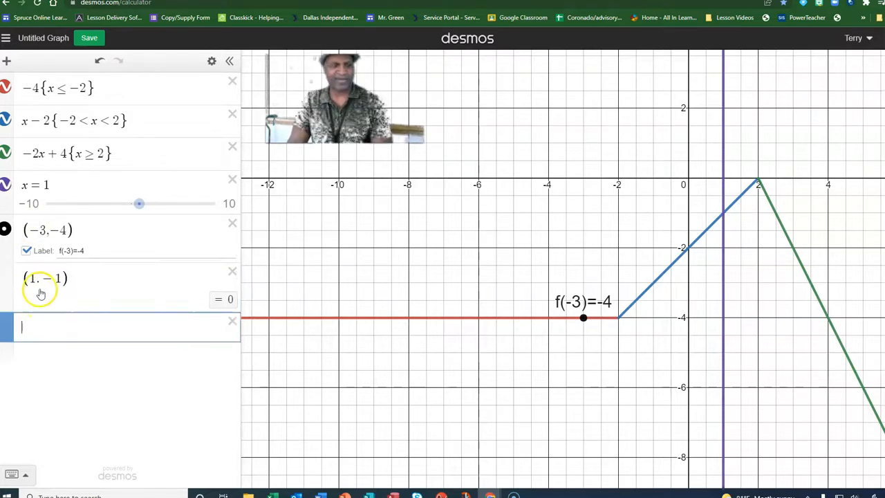
pyautogui.click(29, 300)
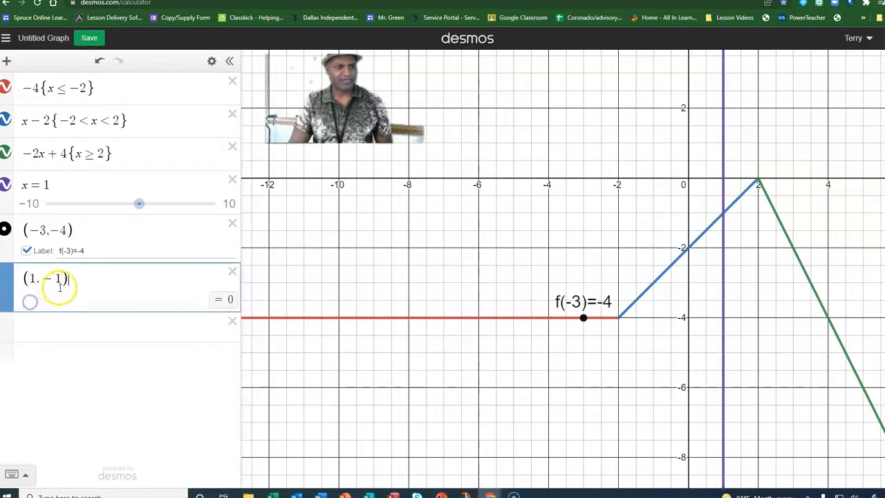
# Label the point (1,-1) as f(1)=-1.
pyautogui.click(723, 215)
pyautogui.click(723, 214)
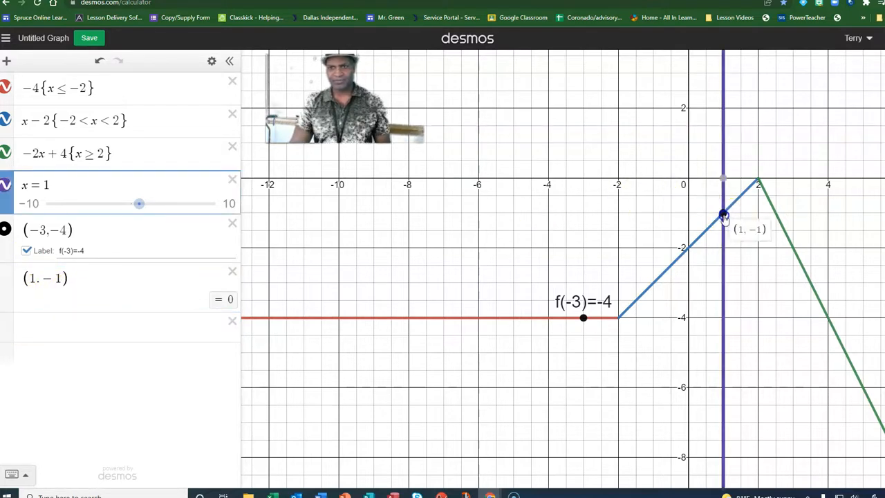
pyautogui.click(77, 280)
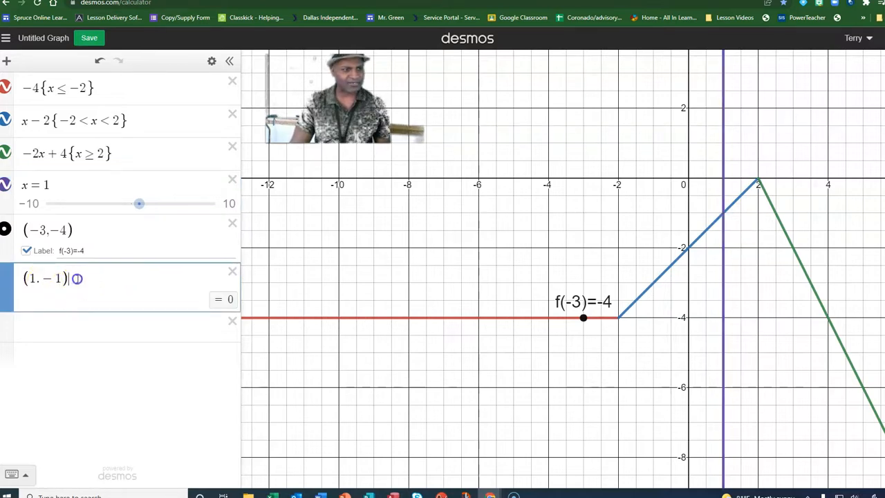
pyautogui.doubleClick(59, 278)
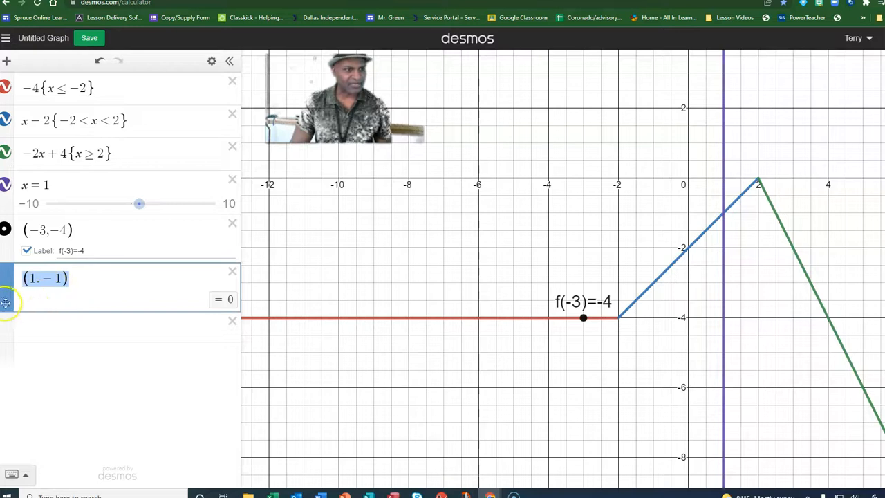
pyautogui.press('Right')
pyautogui.write('f(1')
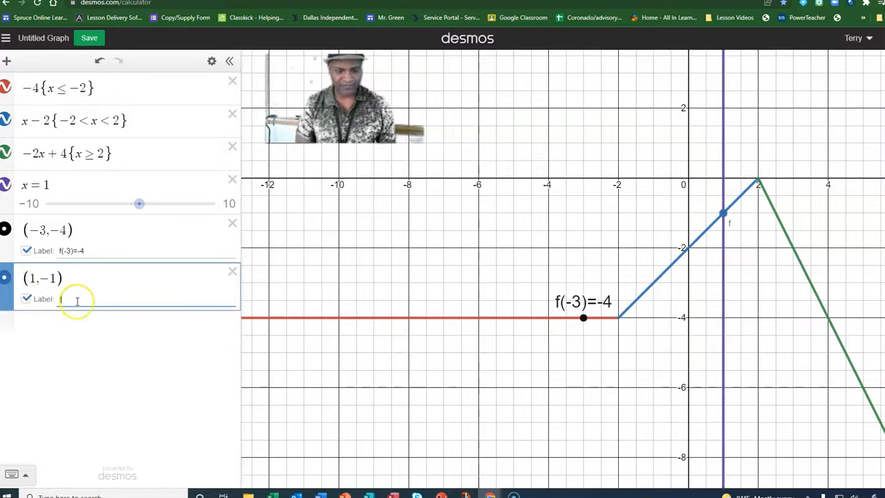
pyautogui.write('(1)=-1')
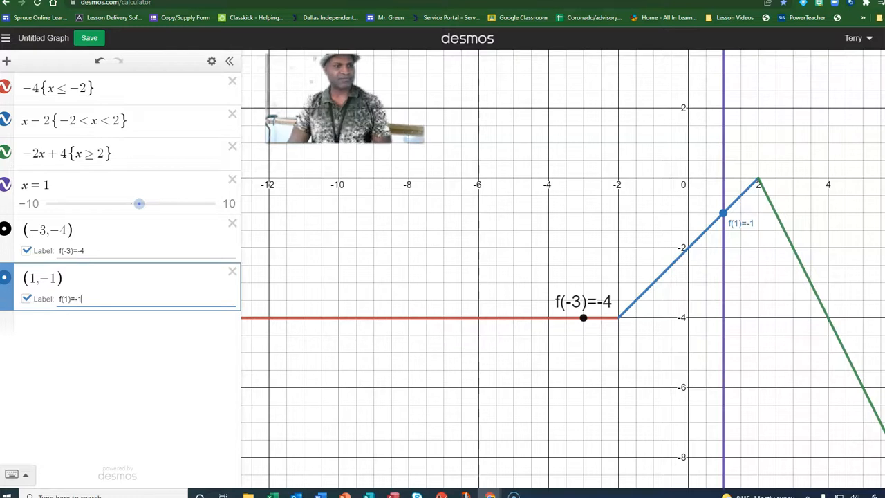
# Set the f(1)=-1 label size to 2 and reposition the label to the left of its point.
pyautogui.click(212, 61)
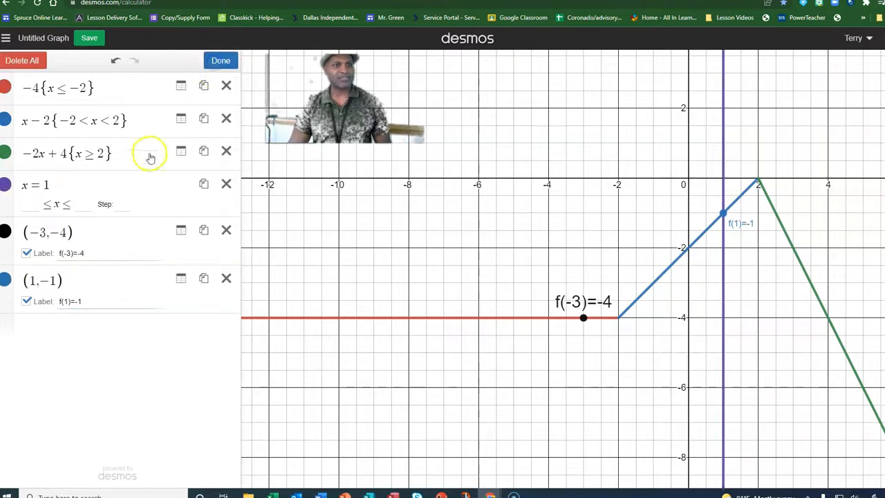
pyautogui.click(5, 278)
pyautogui.click(42, 367)
pyautogui.write('2')
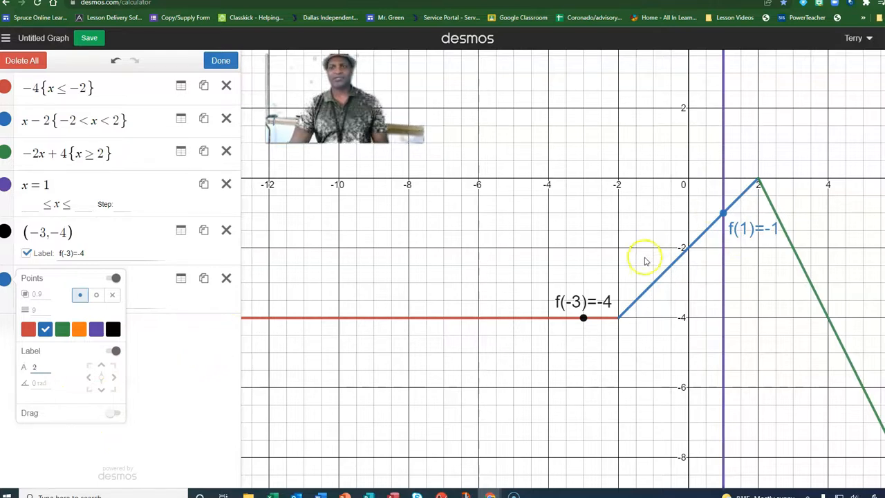
pyautogui.scroll(-1, 648, 183)
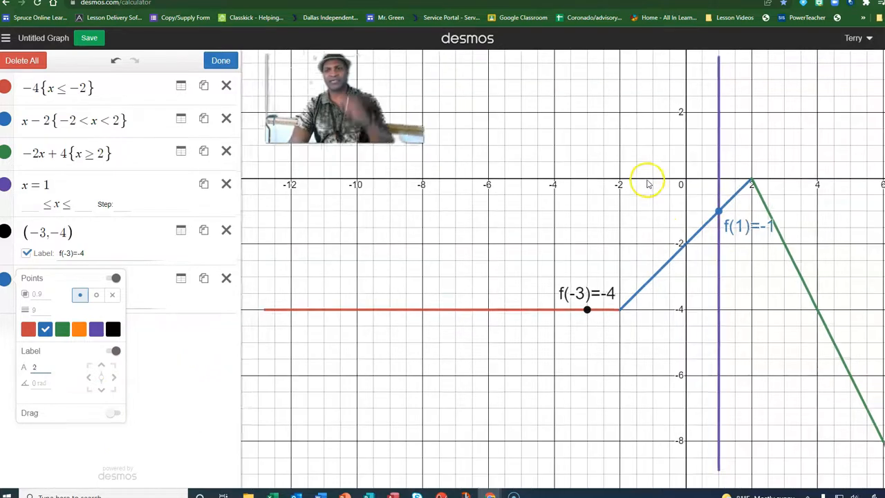
pyautogui.scroll(-2, 648, 184)
pyautogui.moveTo(723, 217); pyautogui.dragTo(646, 200)
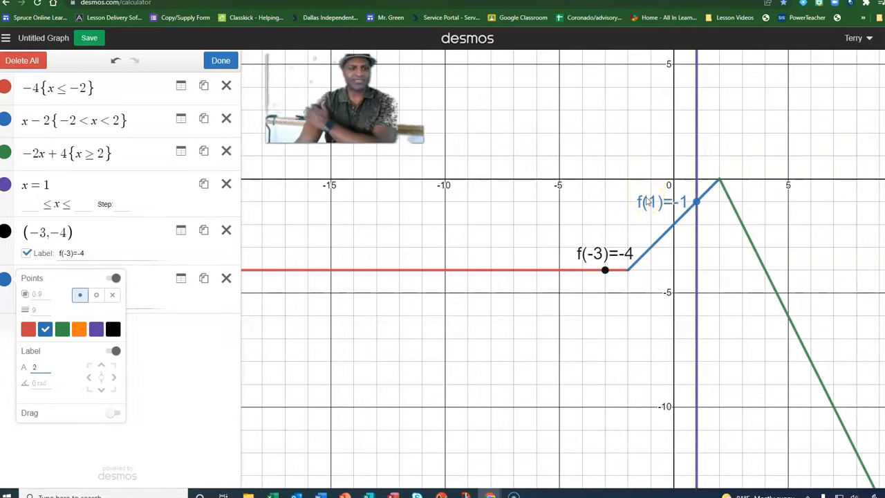